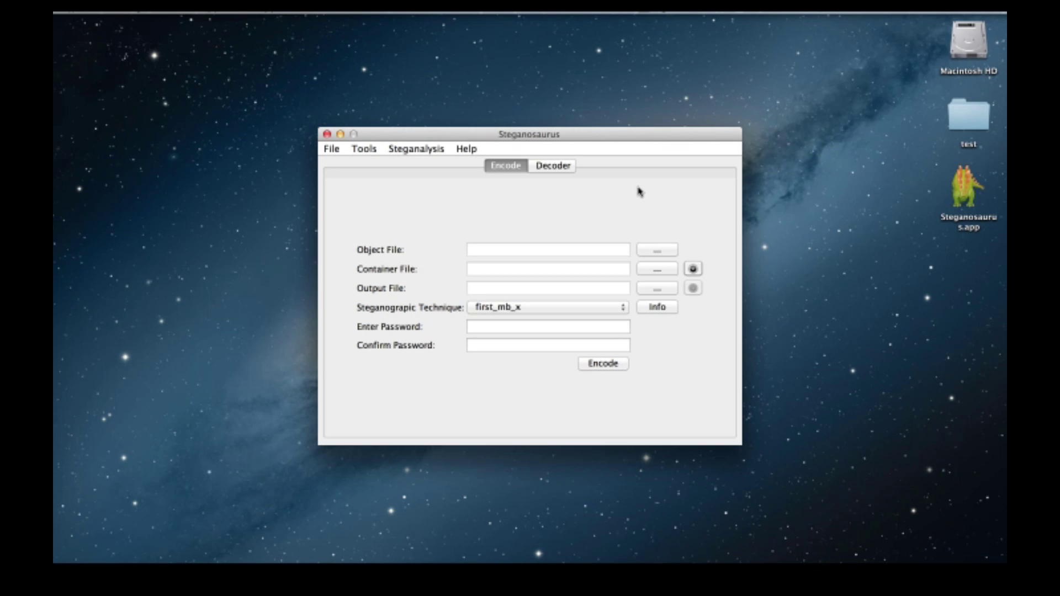
# Step: Choose message.txt as the object file and ARS.mp4 as container, saving to output.mp4
pyautogui.click(654, 249)
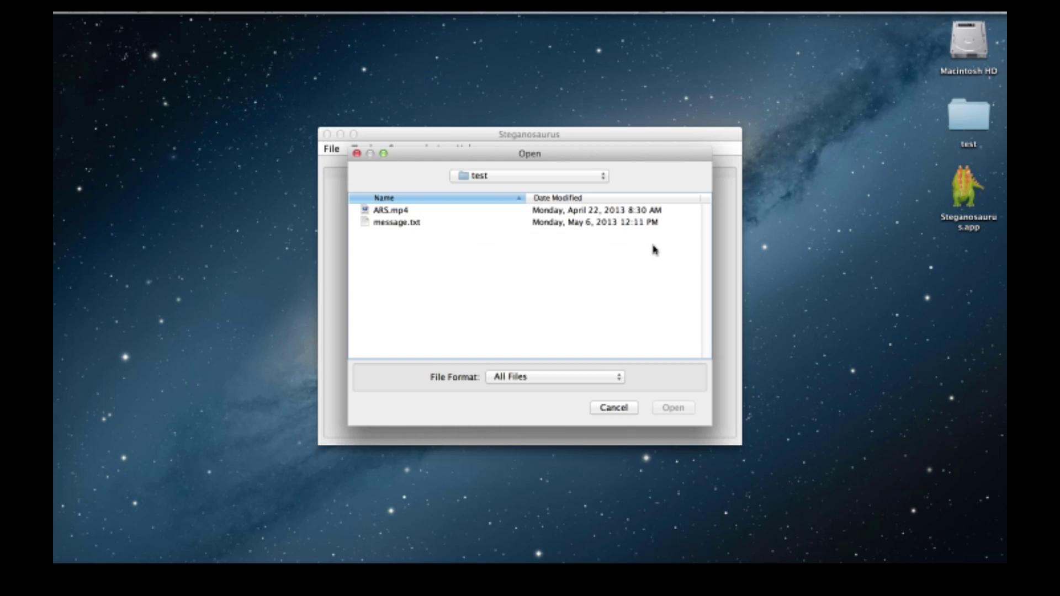
pyautogui.doubleClick(583, 221)
pyautogui.click(649, 269)
pyautogui.doubleClick(528, 211)
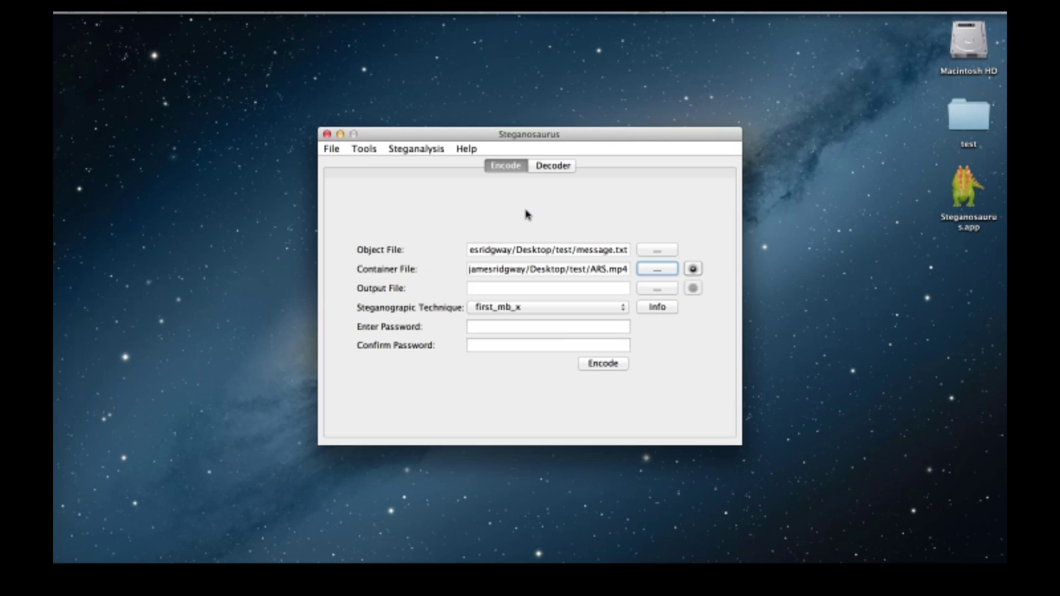
pyautogui.click(648, 287)
pyautogui.write('ou')
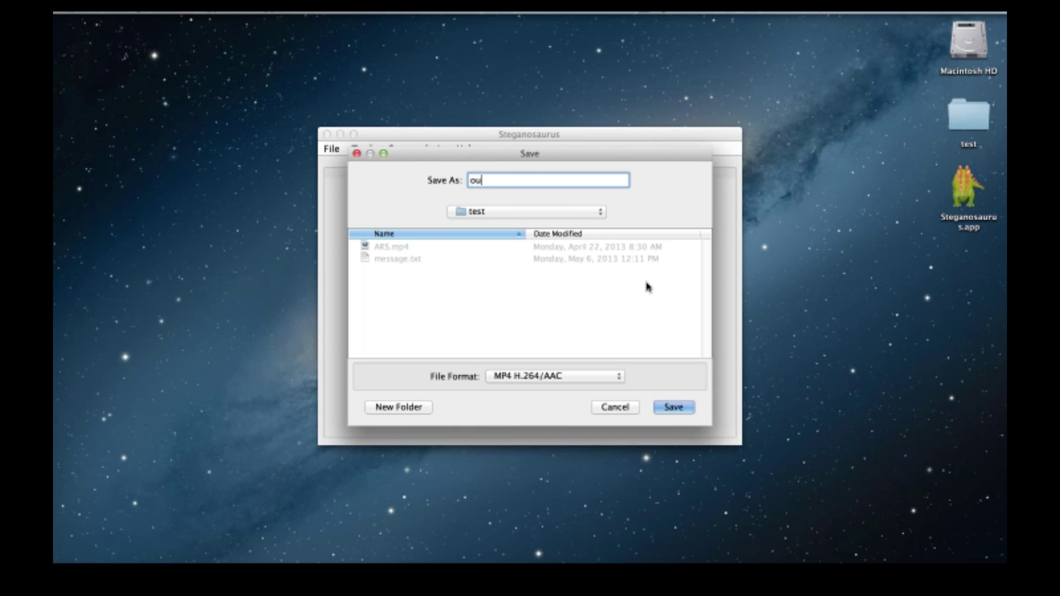
pyautogui.write('tput.mp4')
pyautogui.press('Return')
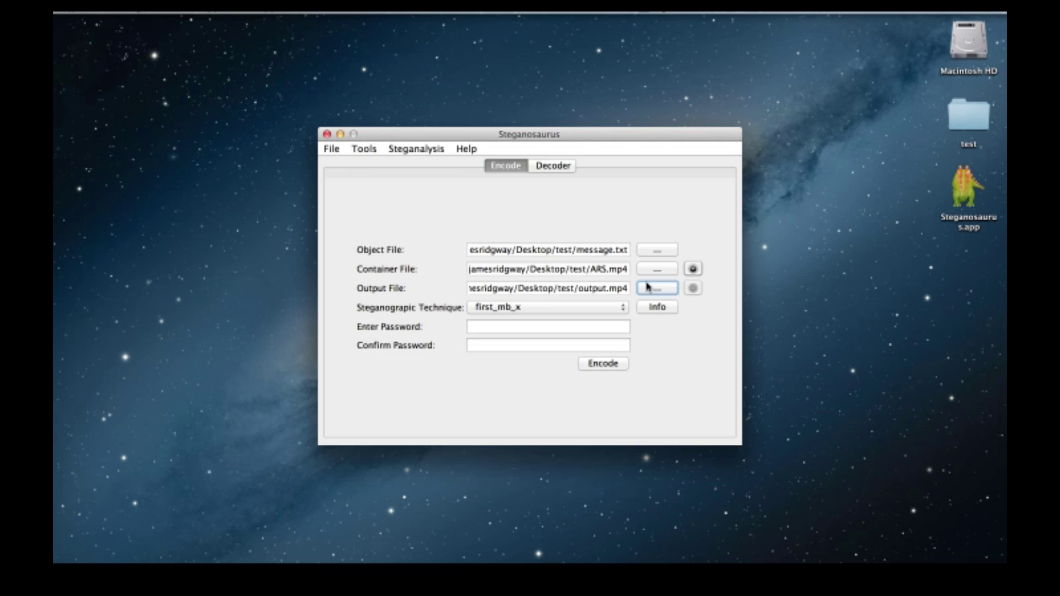
# Step: Enter and confirm the password, then encode and dismiss the completion message
pyautogui.click(608, 325)
pyautogui.write('a')
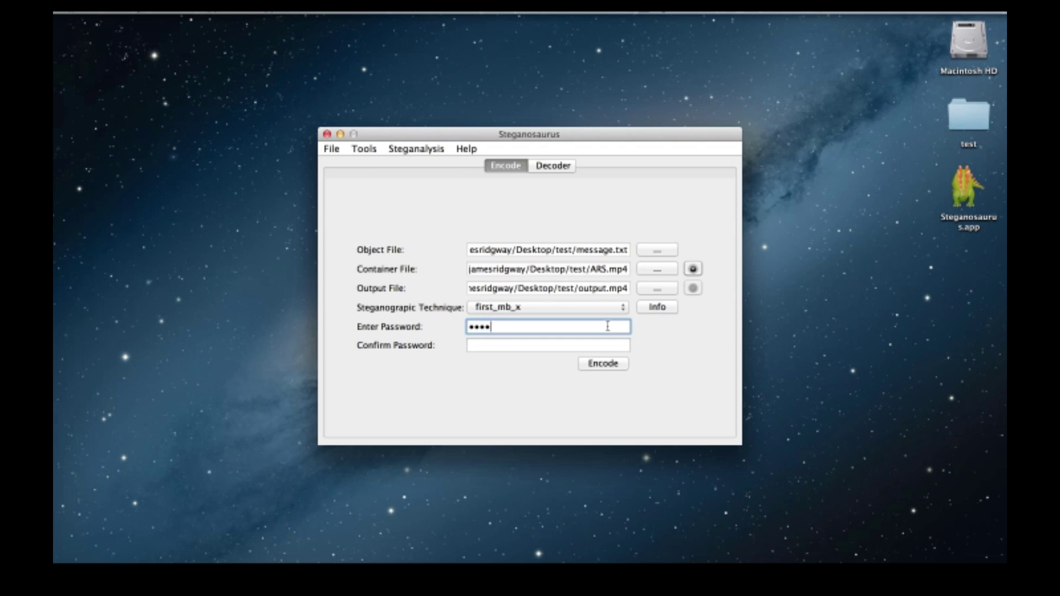
pyautogui.write('aaaa')
pyautogui.press('Tab')
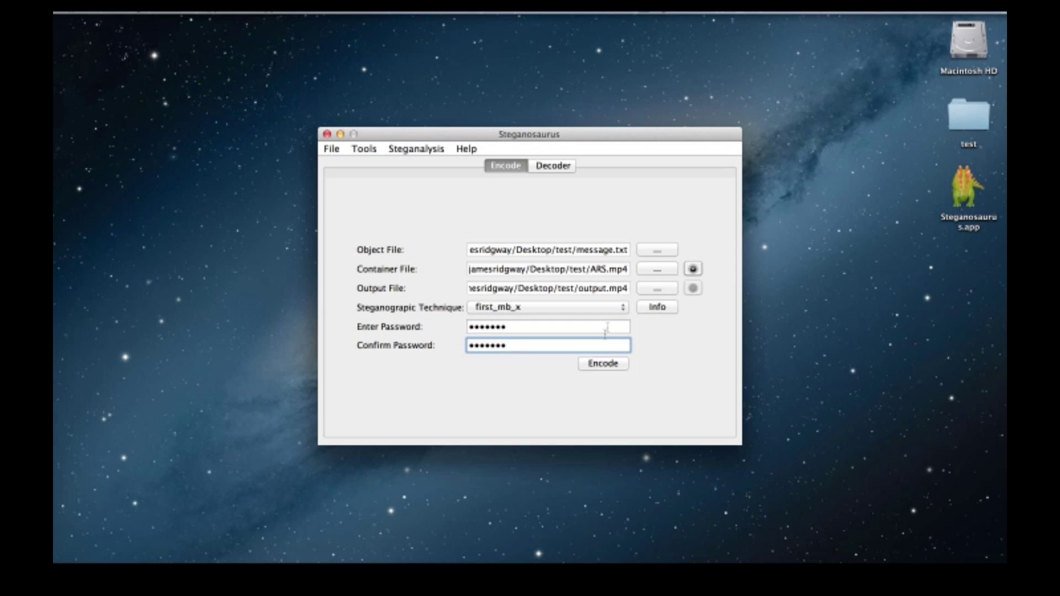
pyautogui.click(599, 366)
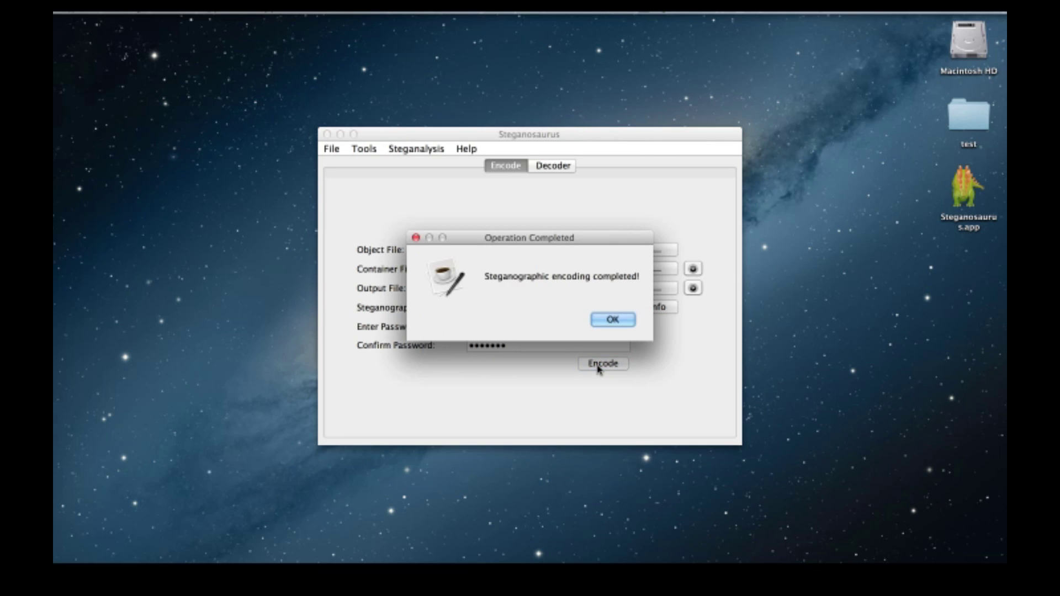
pyautogui.click(618, 319)
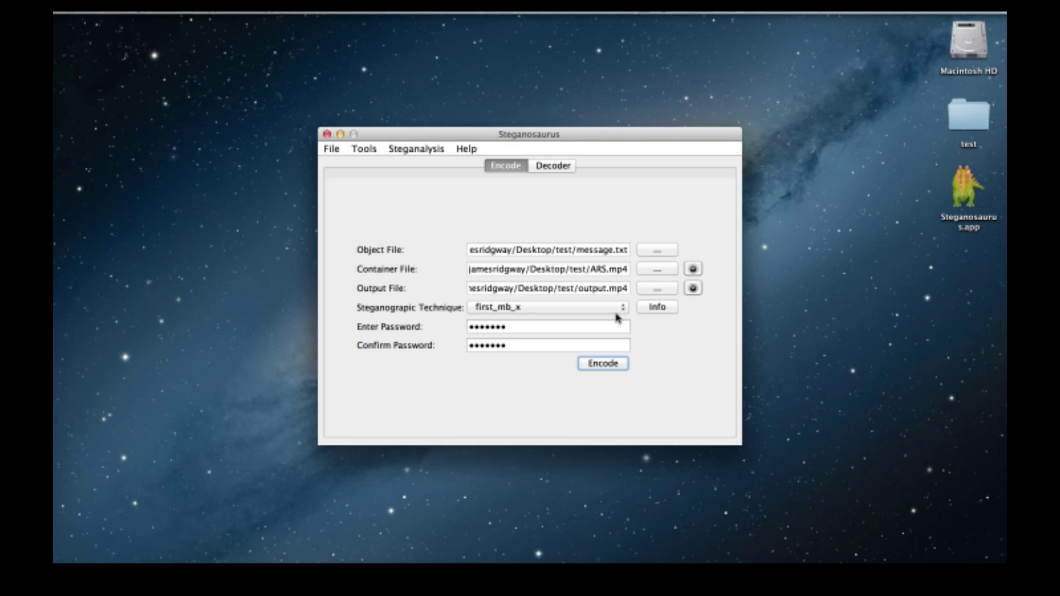
# Step: In the Decoder, choose output.mp4 as container and output.txt as the save file
pyautogui.click(556, 170)
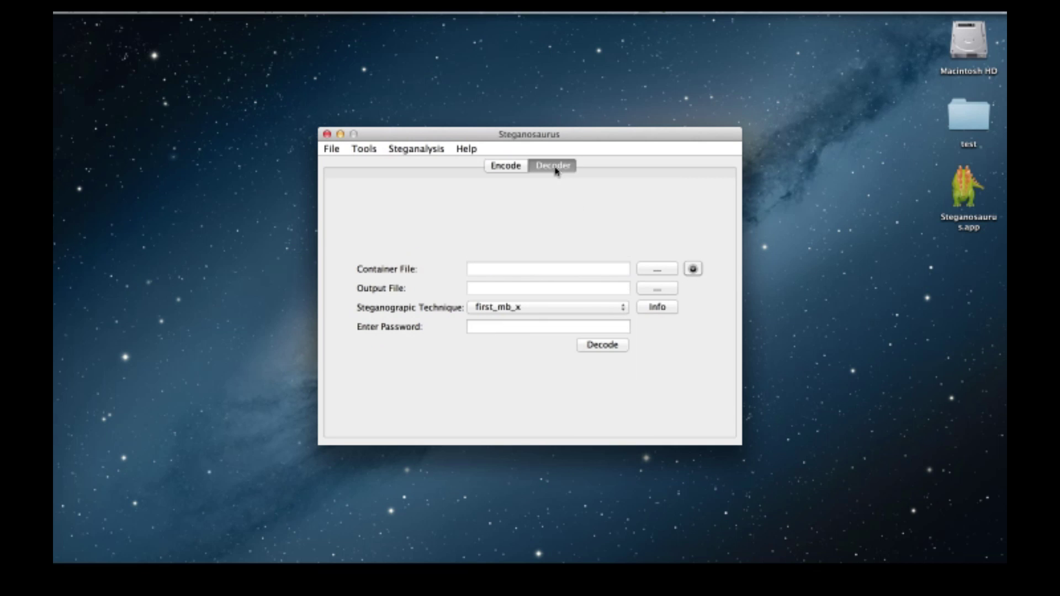
pyautogui.click(654, 268)
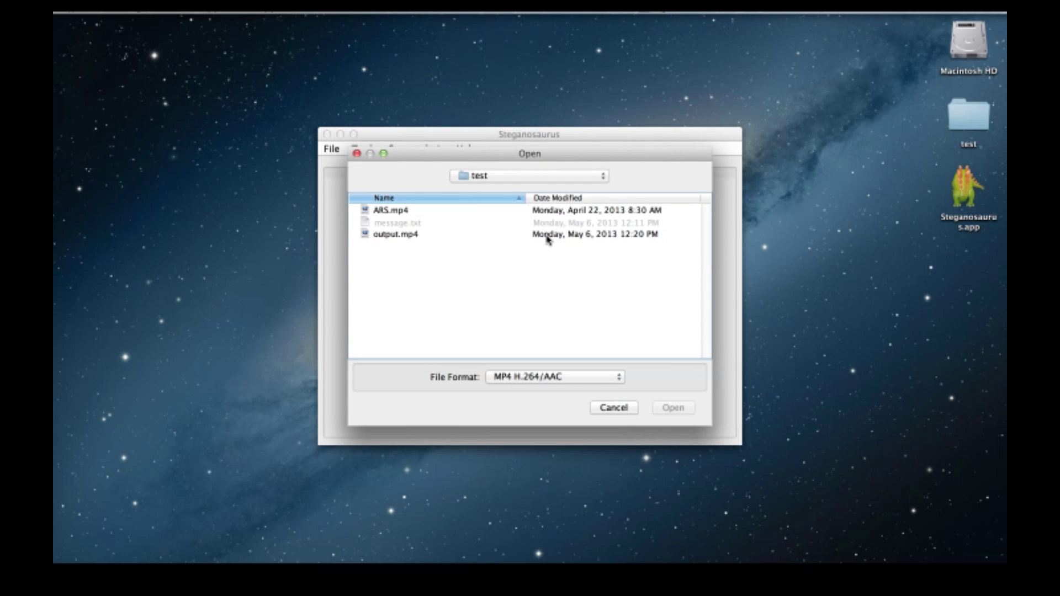
pyautogui.doubleClick(546, 236)
pyautogui.click(655, 289)
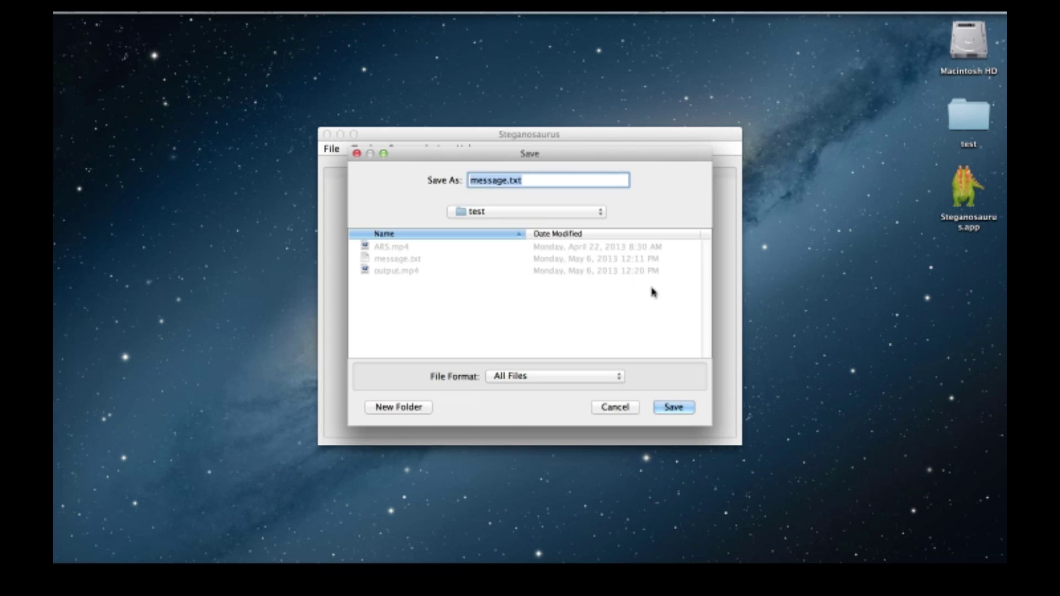
pyautogui.write('output.txt')
pyautogui.press('Return')
# Step: Enter the password, decode, and dismiss the decoding completed message
pyautogui.click(587, 323)
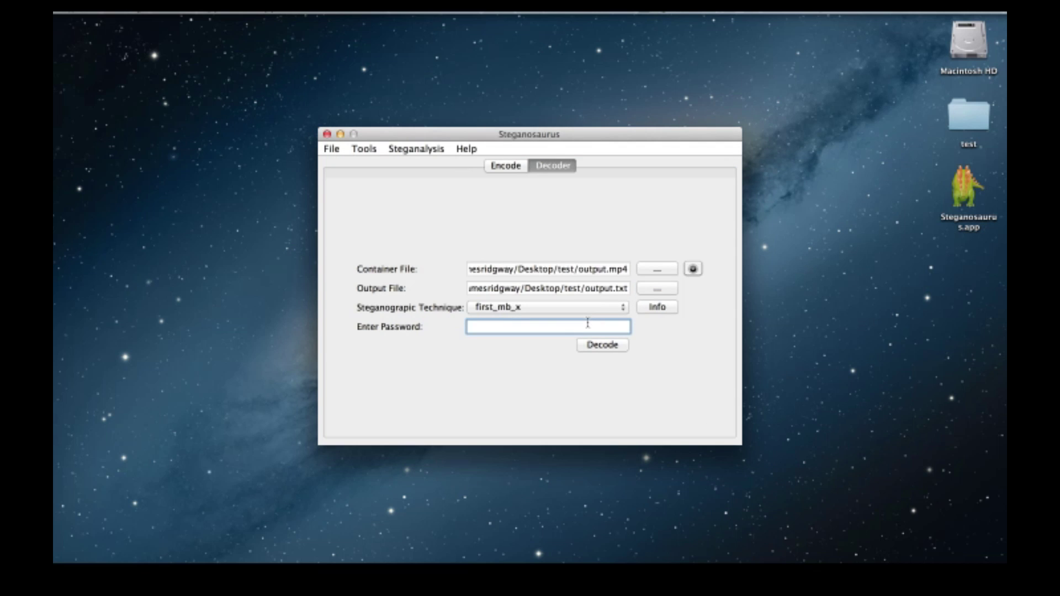
pyautogui.click(598, 345)
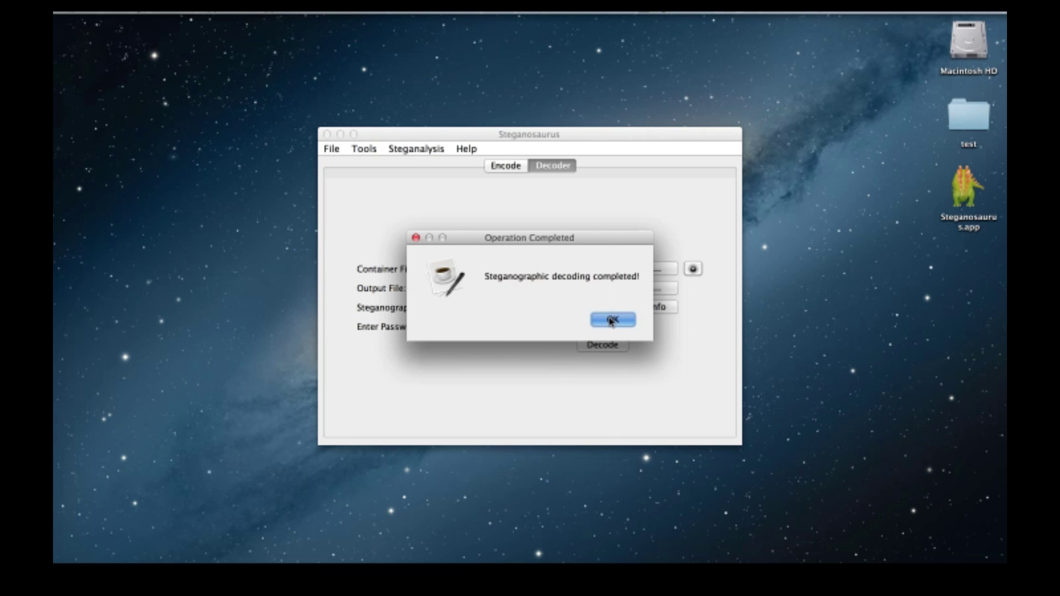
pyautogui.click(610, 321)
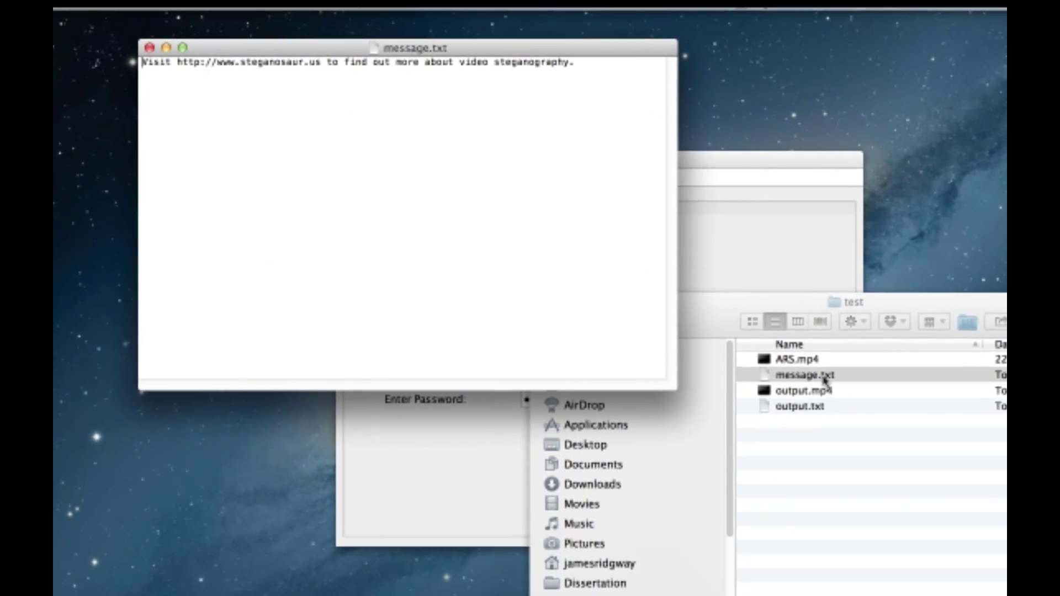
# Step: Open output.txt from Finder in TextEdit to compare it with message.txt
pyautogui.doubleClick(794, 406)
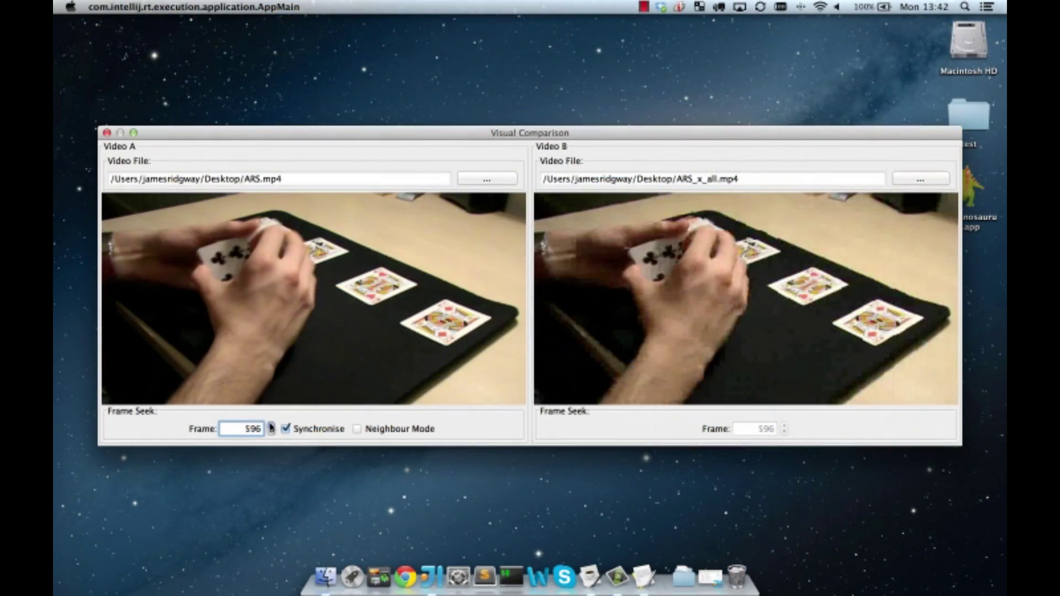
# Step: Advance the synchronised videos five frames until ARS_x_all.mp4 shows blocky distortion
pyautogui.click(270, 426)
pyautogui.click(270, 426)
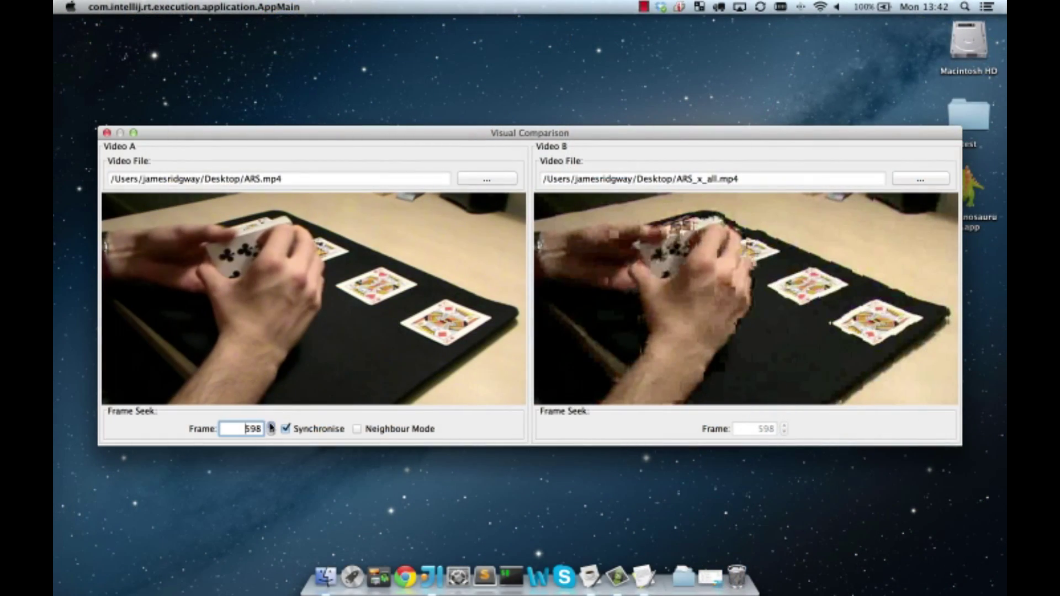
pyautogui.click(270, 425)
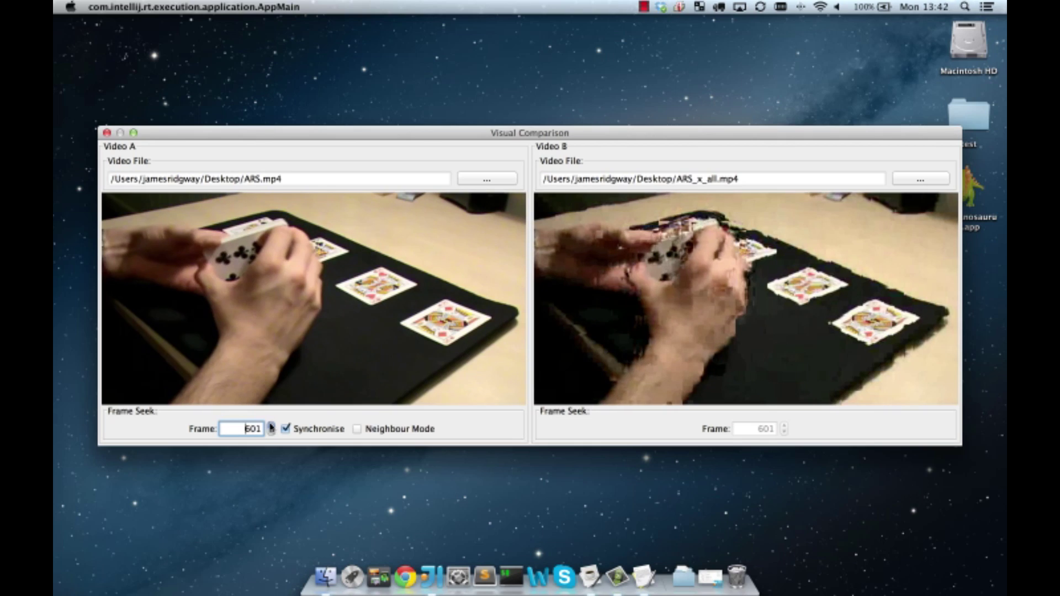
pyautogui.click(270, 425)
pyautogui.click(271, 425)
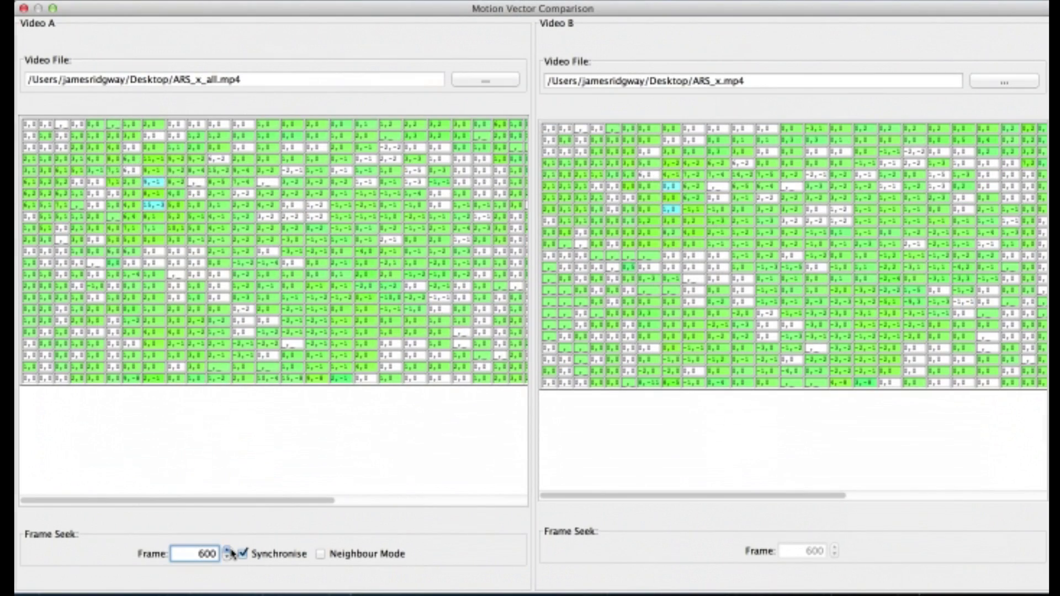
pyautogui.click(228, 550)
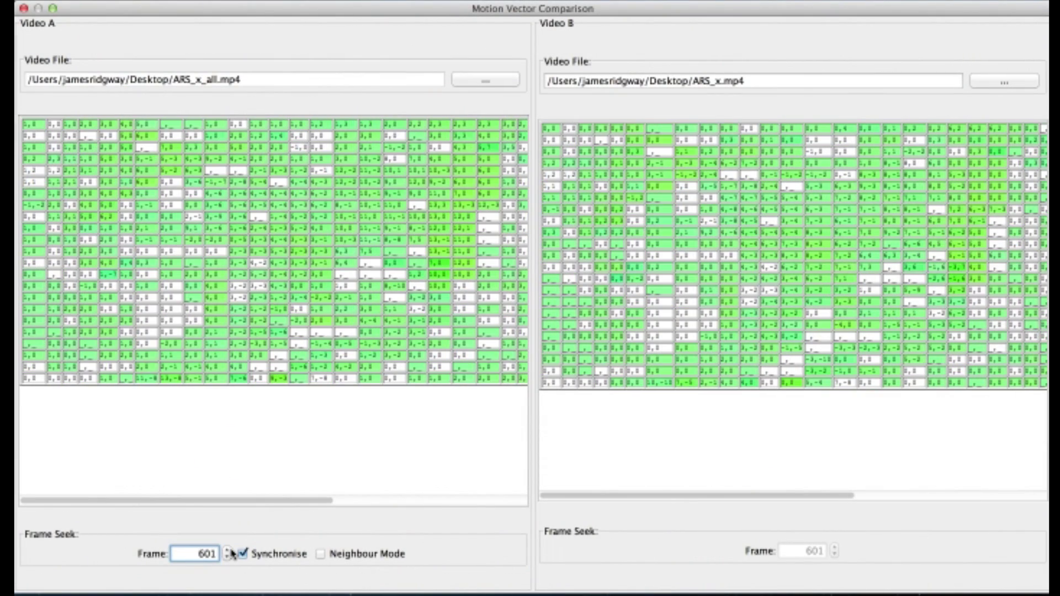
# Step: Advance the ARS_x_all.mp4 and ARS_x.mp4 motion-vector grids two more frames, to frame 604
pyautogui.click(229, 550)
pyautogui.click(229, 550)
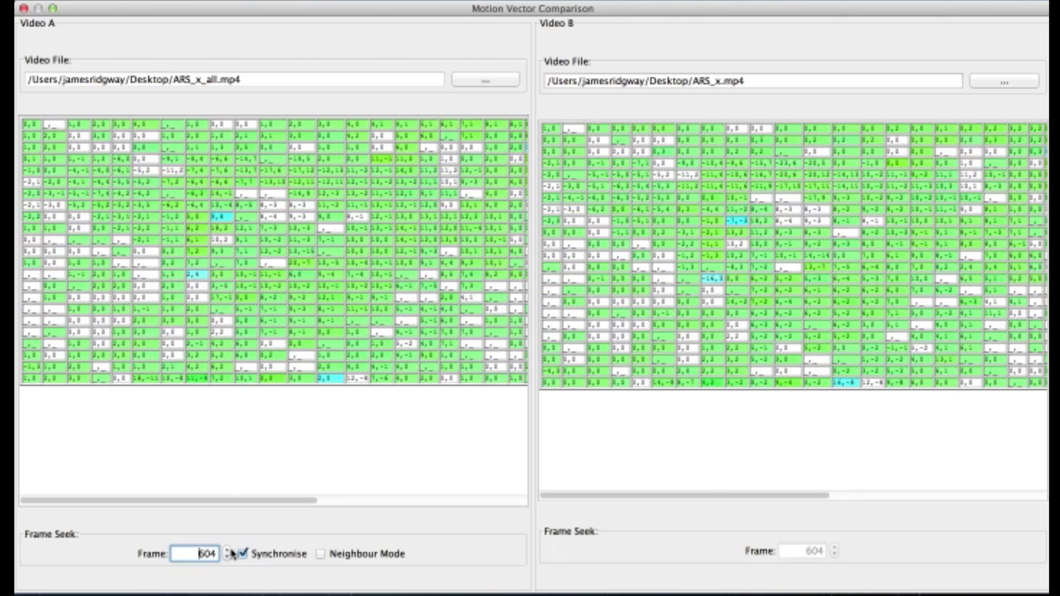